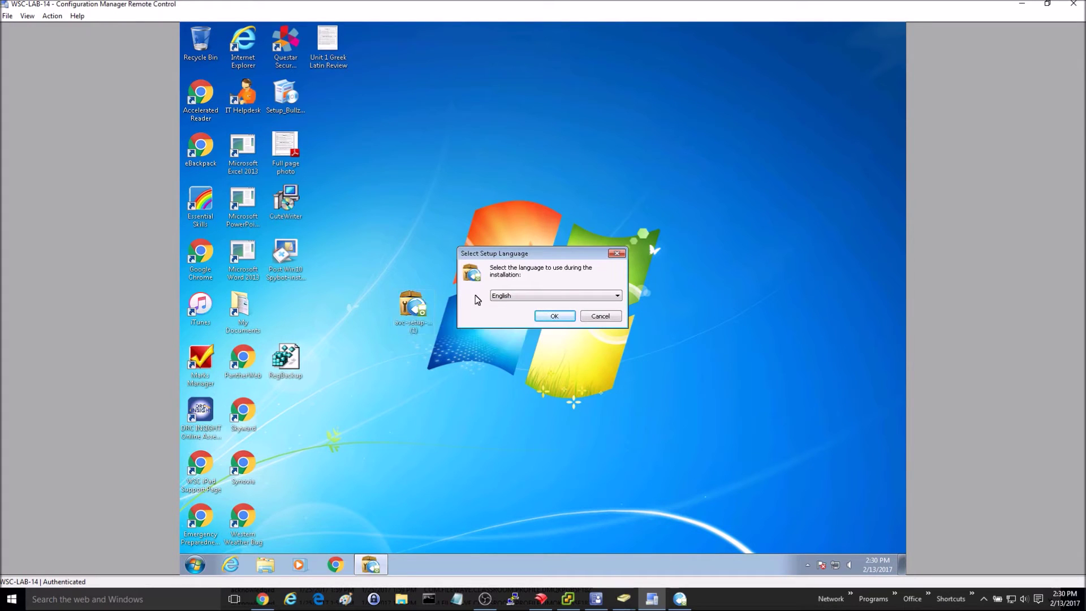
Choose English, accept the license, and keep the default install and Start Menu folders.
left_click(555, 317)
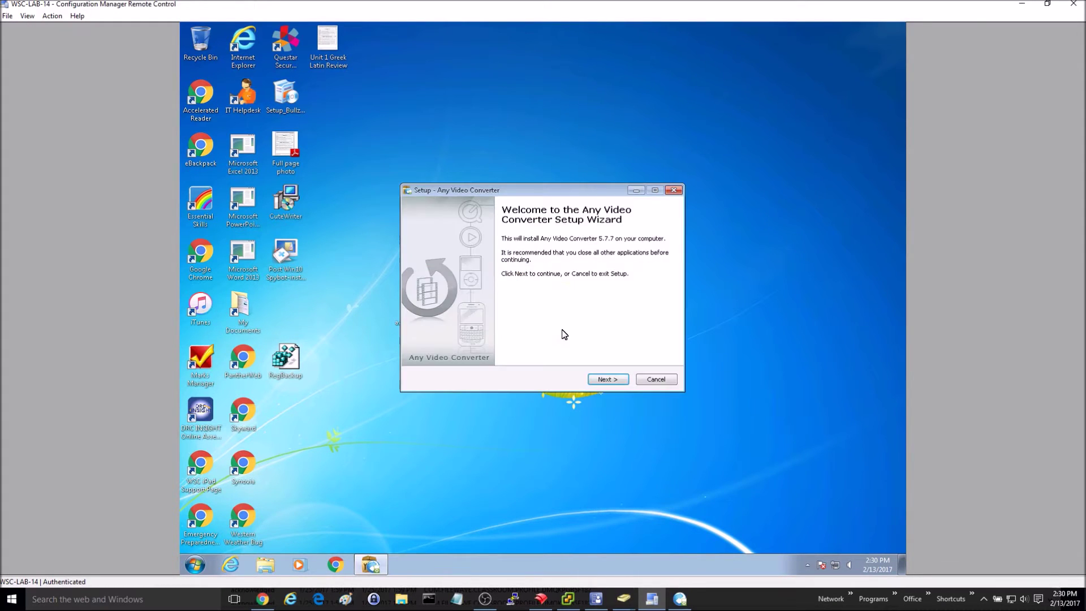
left_click(609, 380)
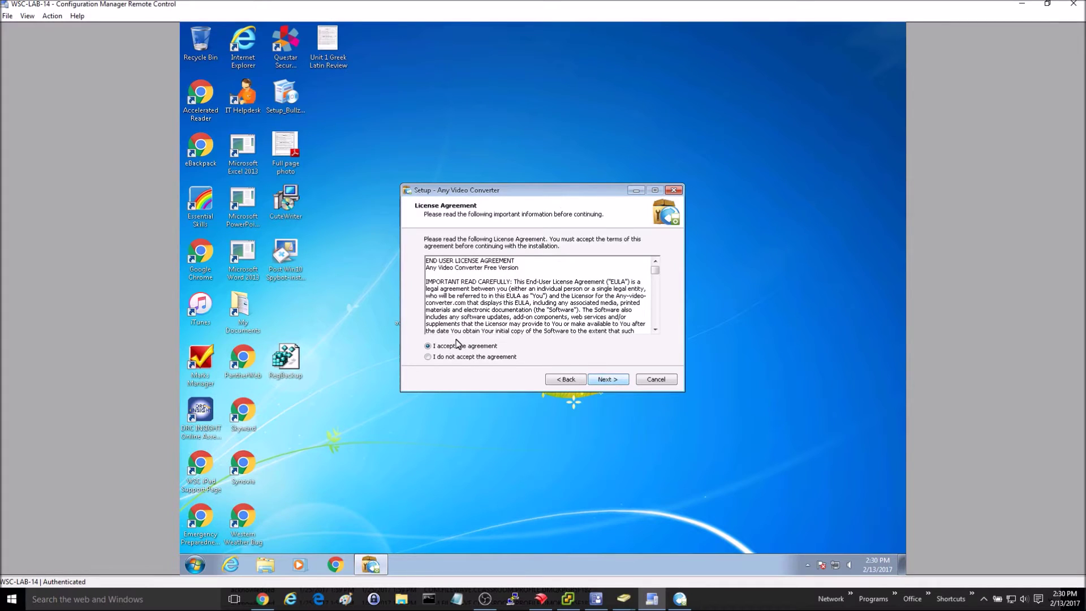
left_click(604, 379)
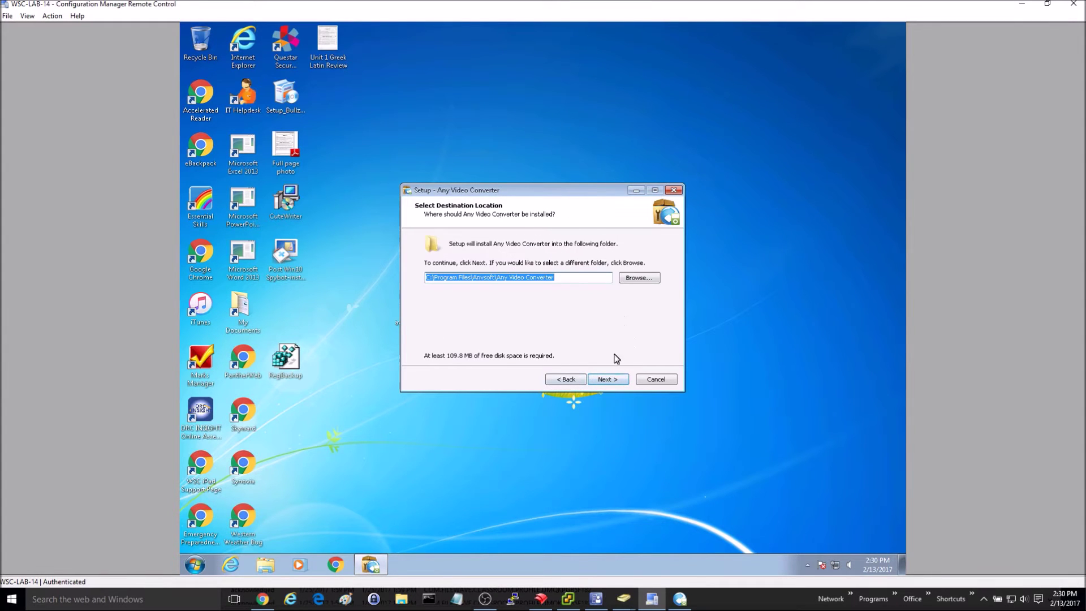
left_click(609, 379)
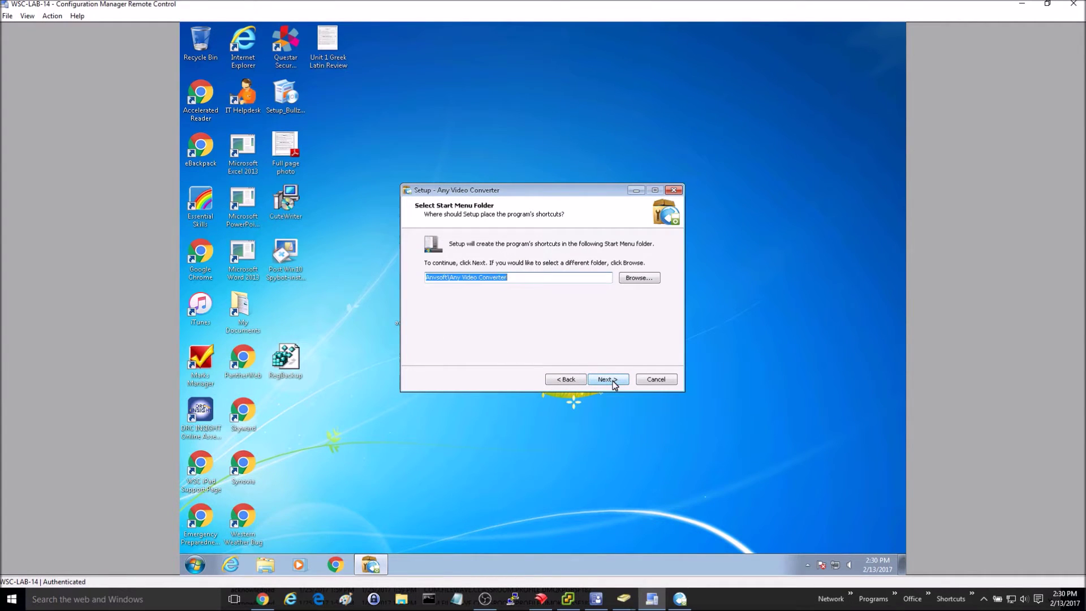
left_click(612, 384)
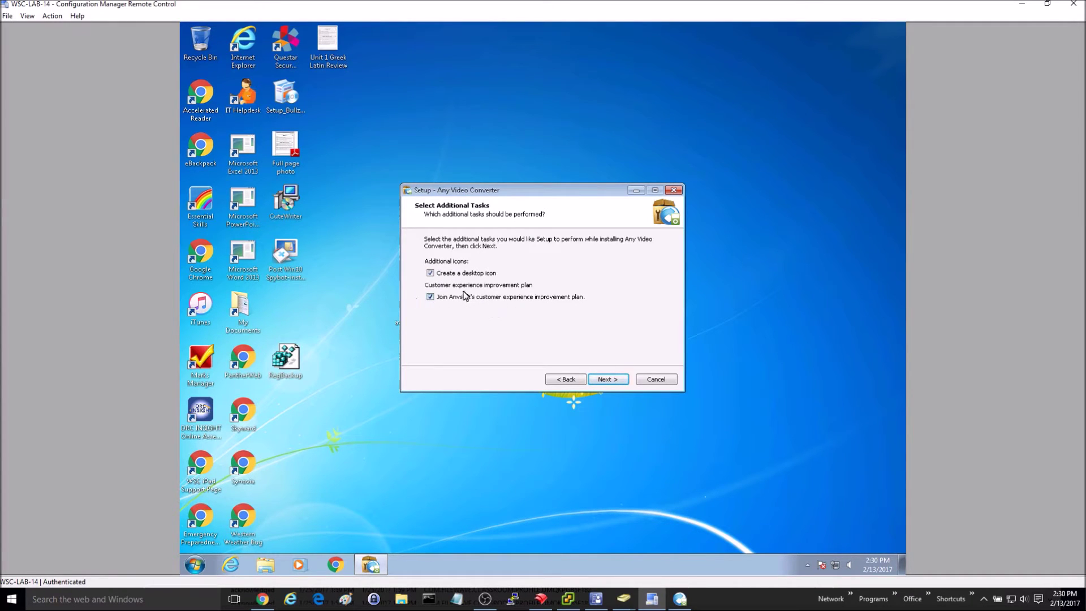
Opt out of the customer experience plan, install, and launch the converter.
left_click(430, 297)
left_click(611, 381)
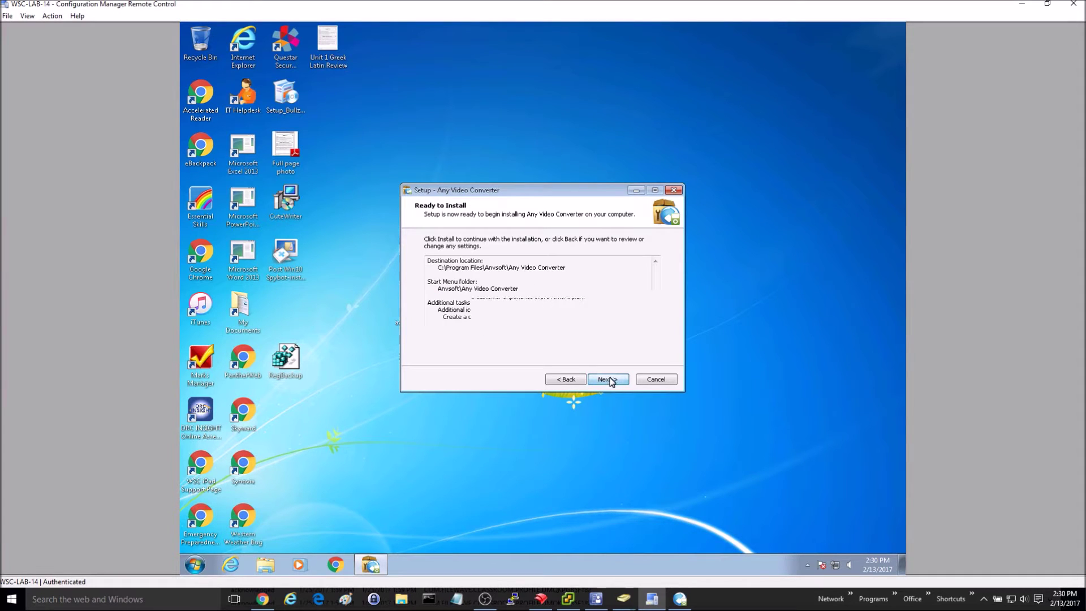
left_click(608, 381)
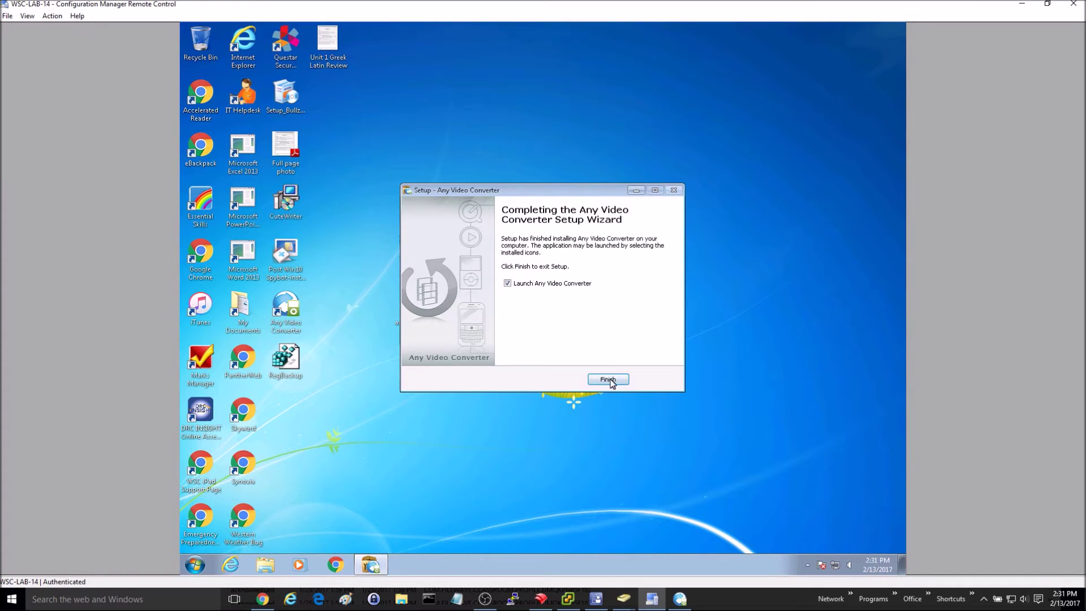
left_click(607, 379)
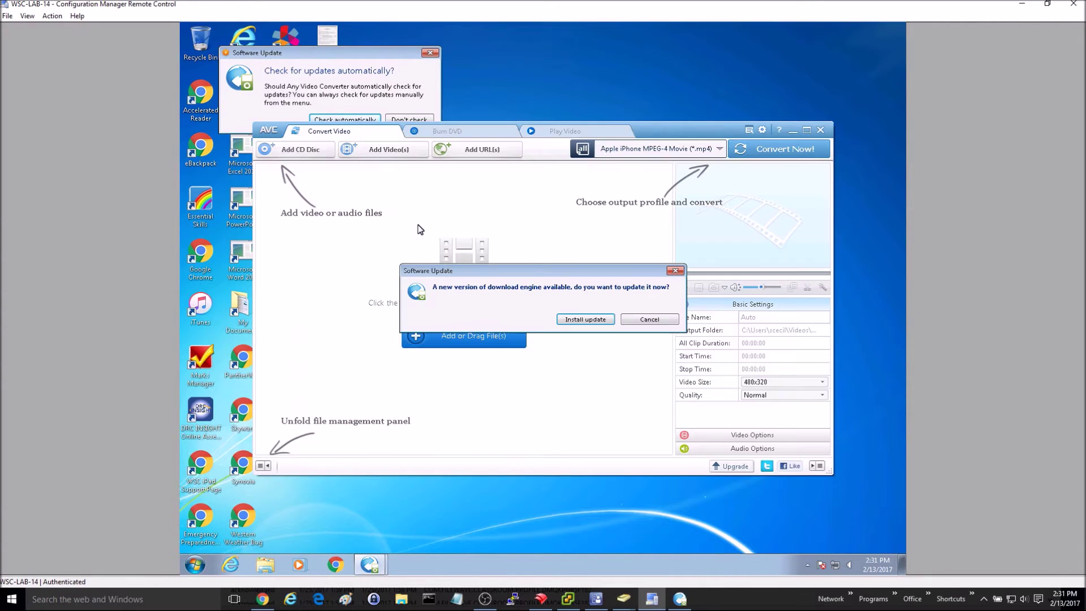
Decline automatic update checks and cancel the download engine update.
left_click(362, 59)
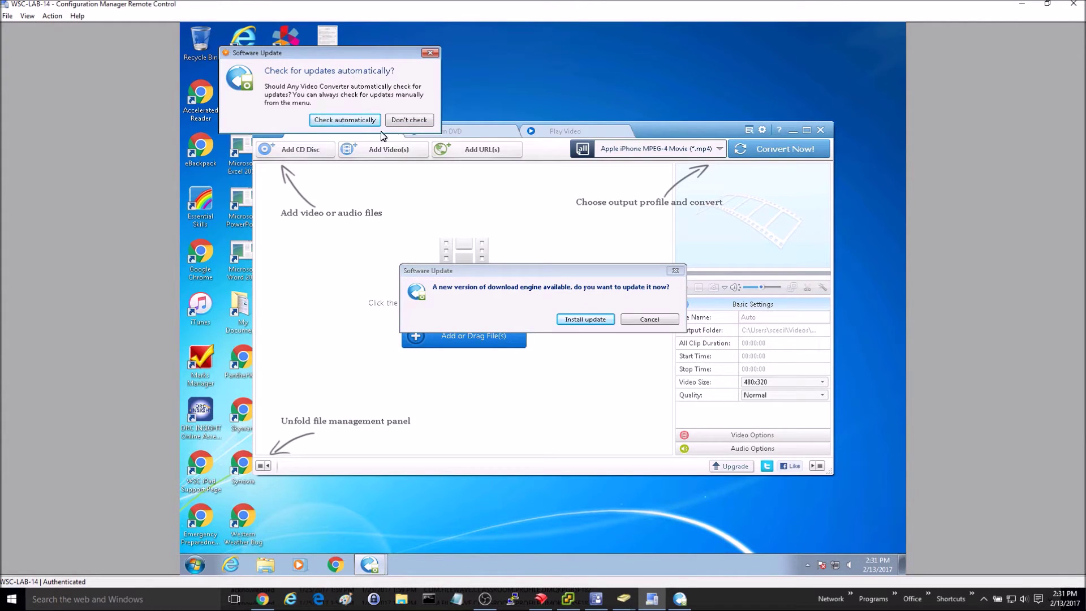
left_click(410, 120)
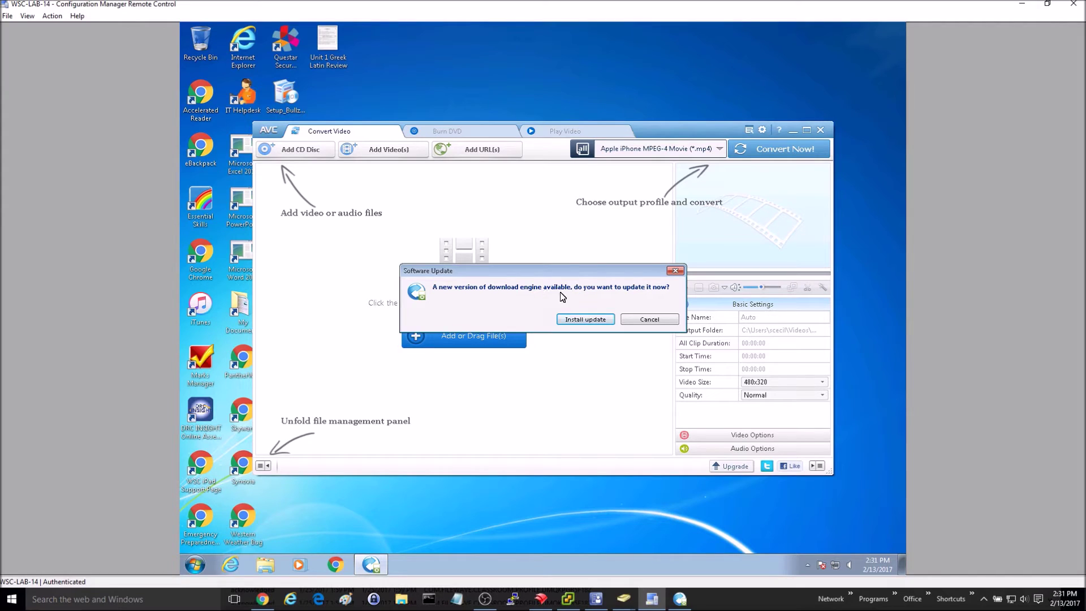
left_click(652, 320)
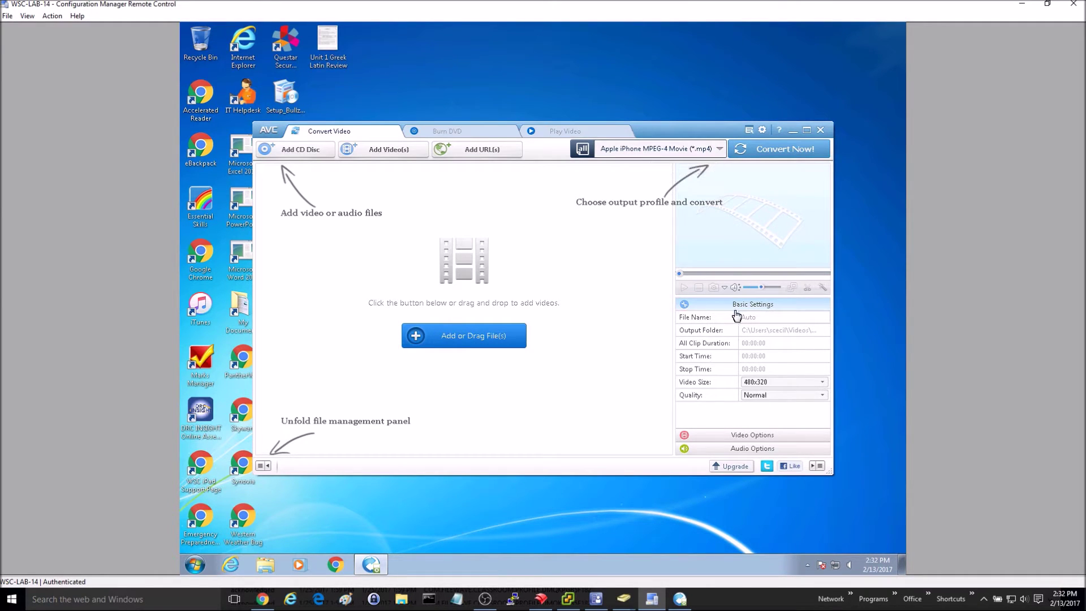
Change the output video size from 480x320 to 640x480.
left_click(824, 384)
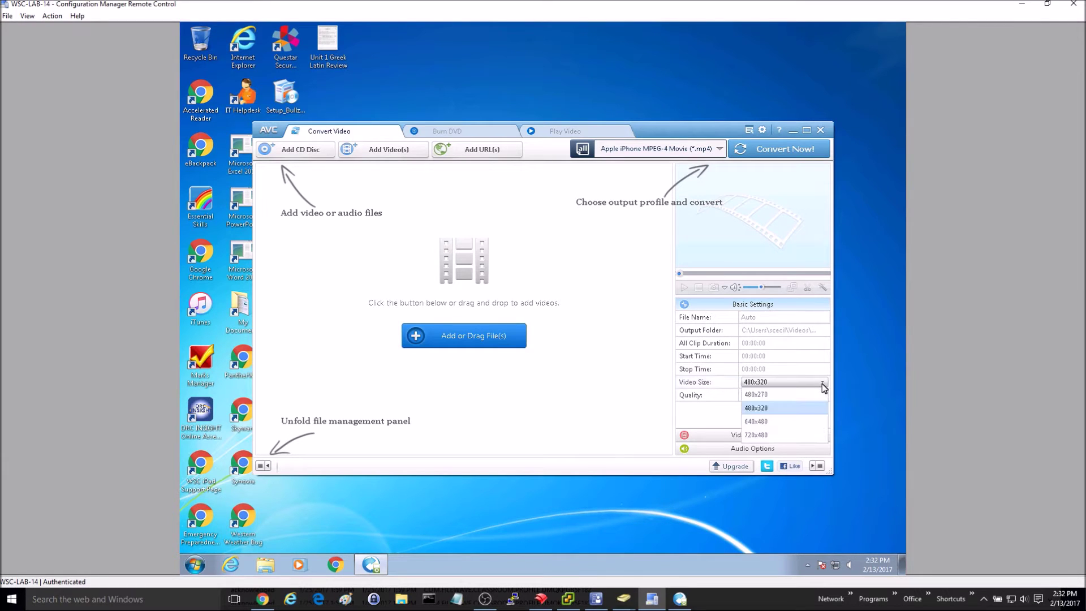
left_click(779, 421)
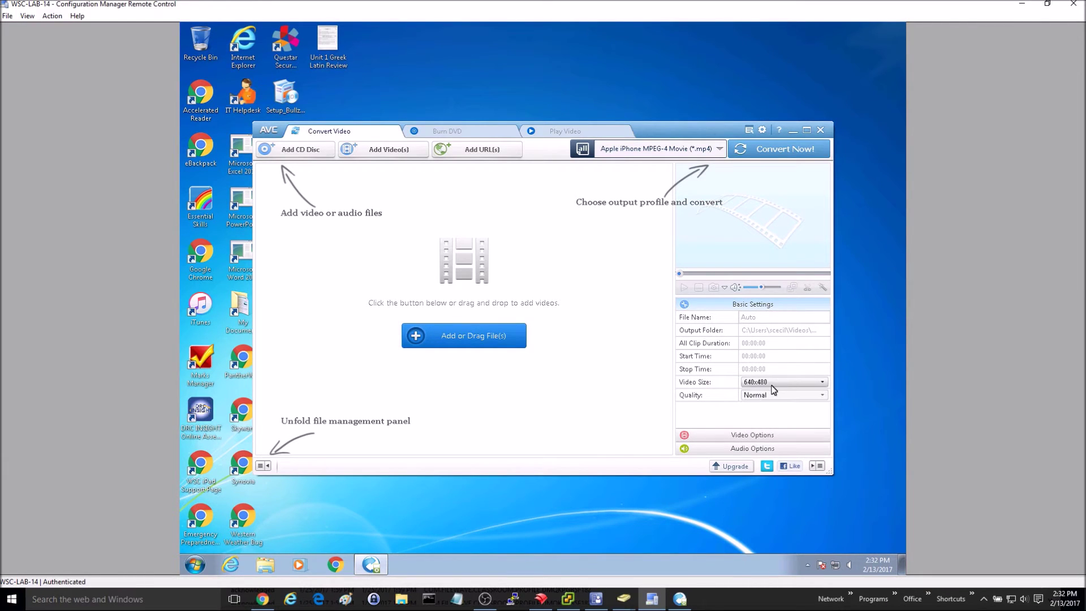
Set the video codec to mpeg4, bitrate to 512 and frame rate to 8.
left_click(752, 435)
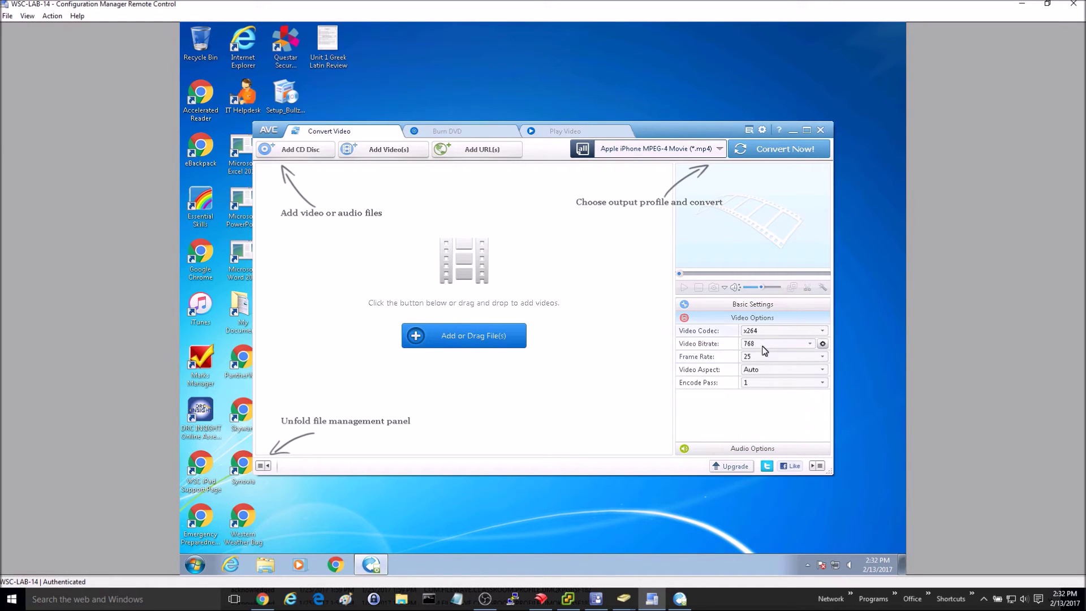
left_click(819, 332)
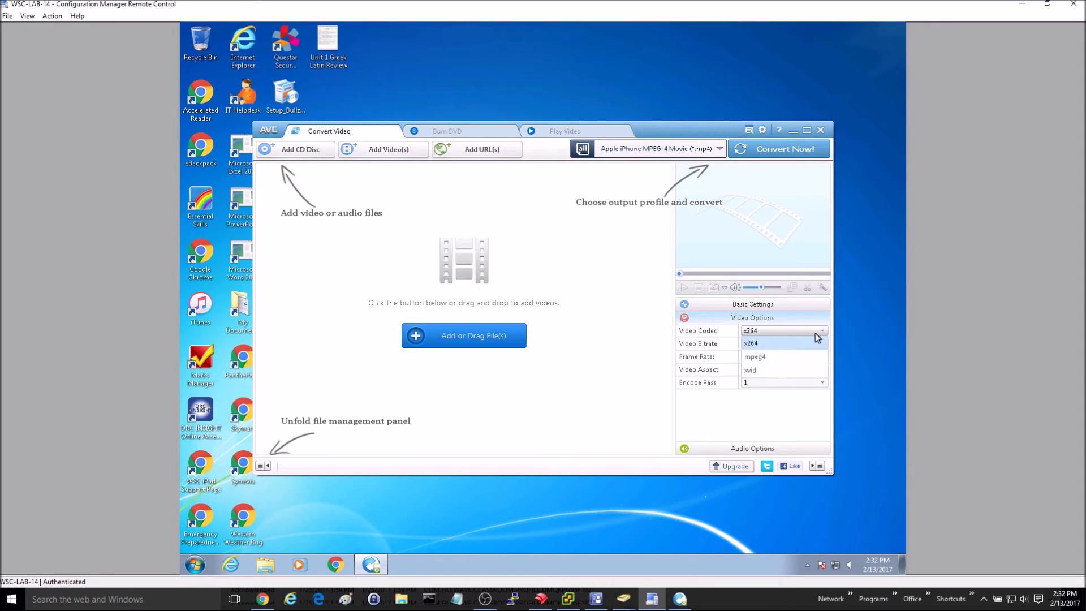
left_click(757, 356)
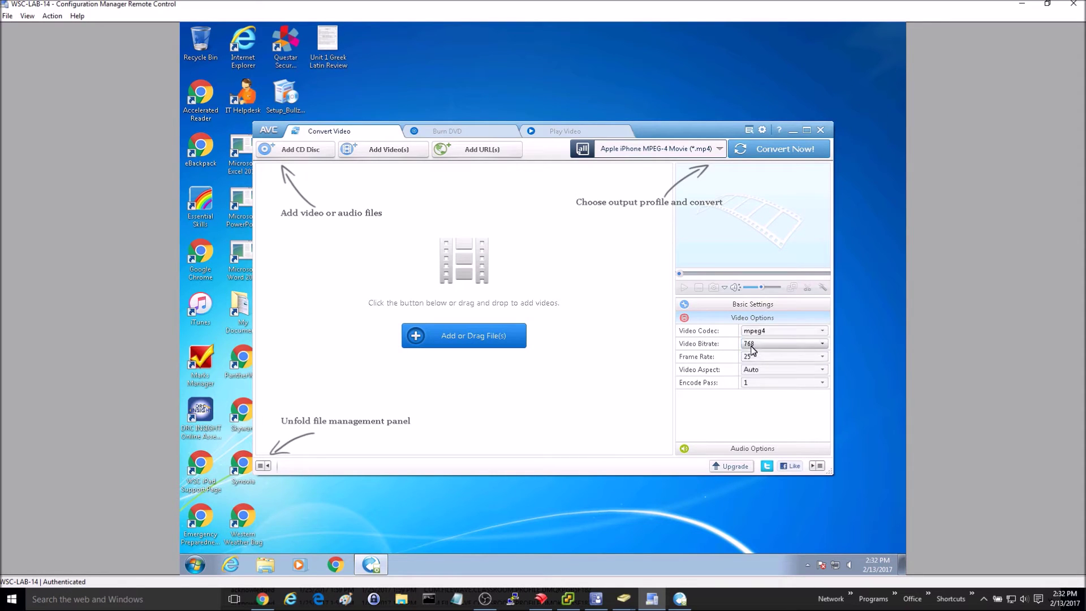
left_click(751, 345)
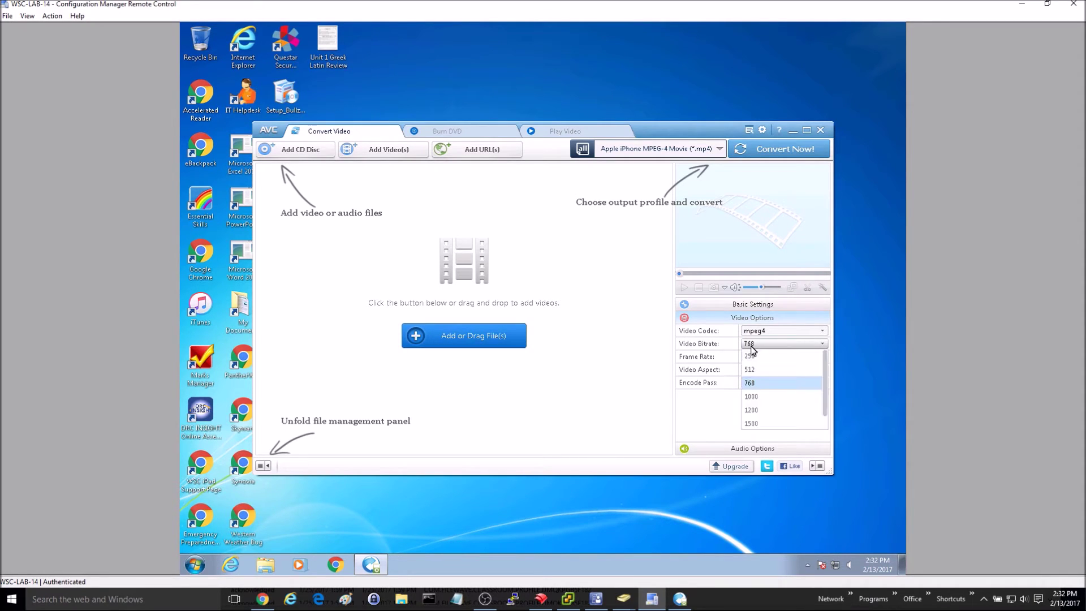
left_click(749, 370)
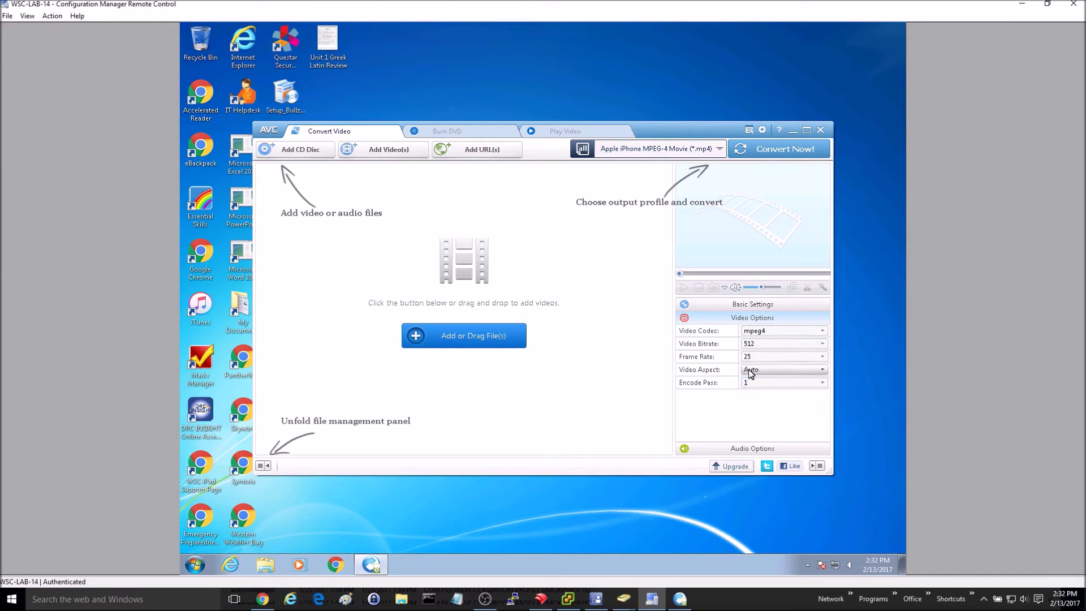
left_click(755, 357)
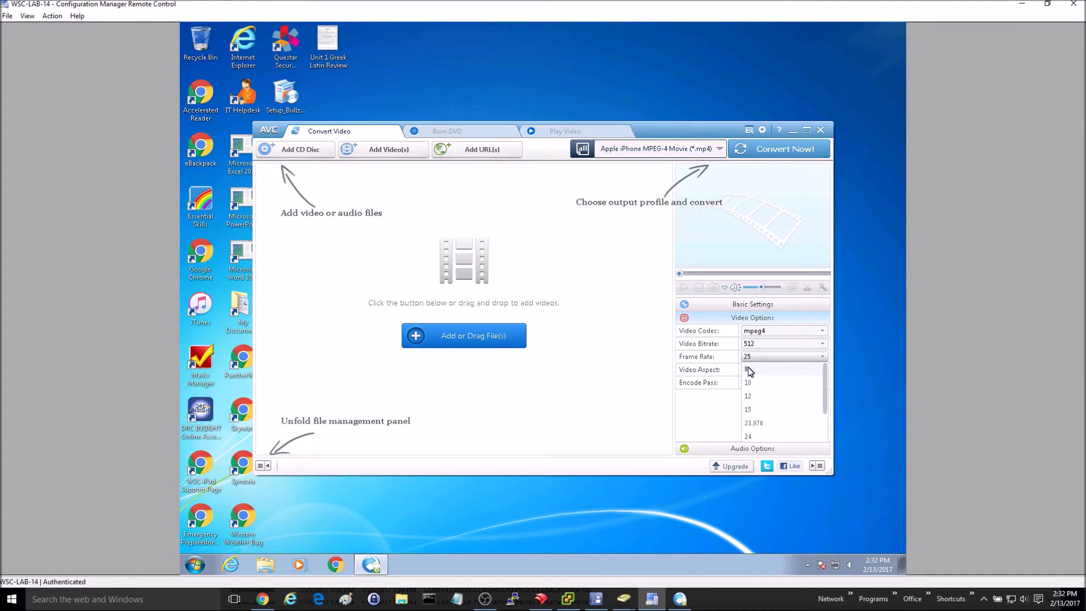
left_click(753, 371)
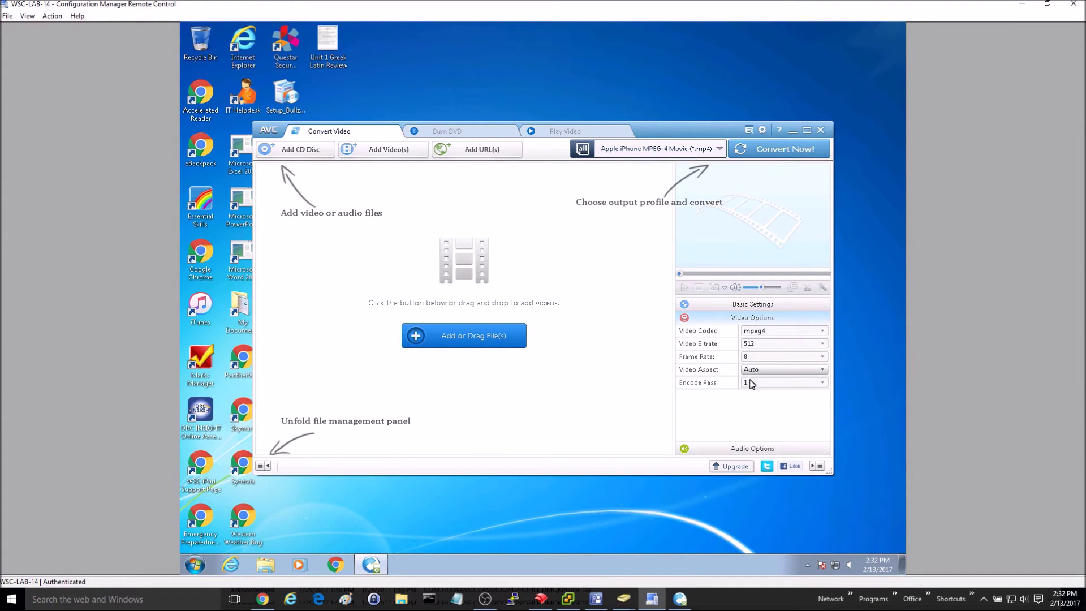
left_click(754, 448)
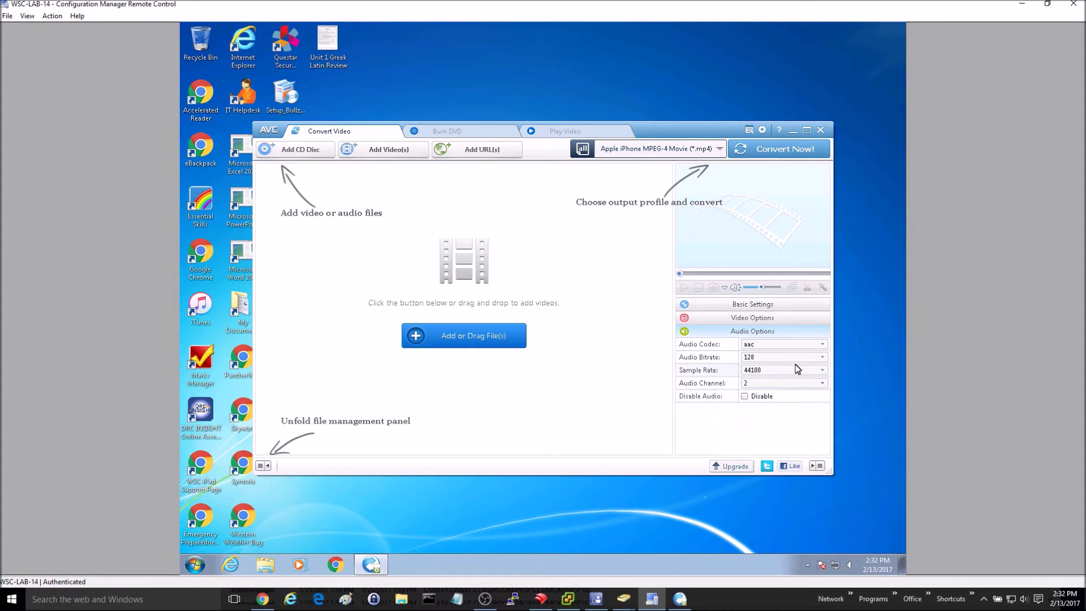
Lower the audio bitrate to 64 and set the sample rate to 22050.
left_click(821, 357)
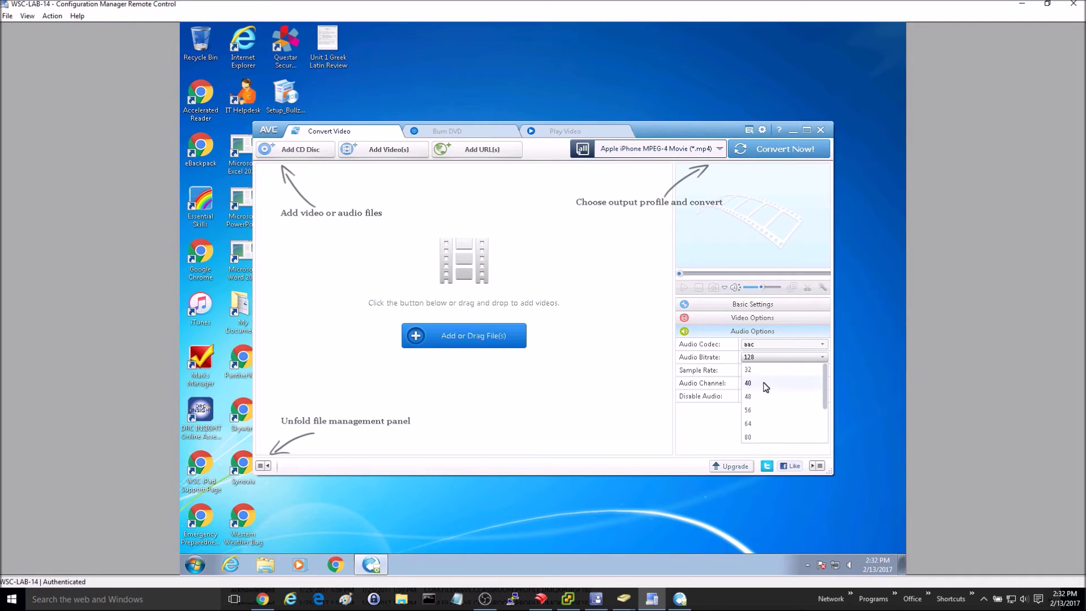
left_click(750, 424)
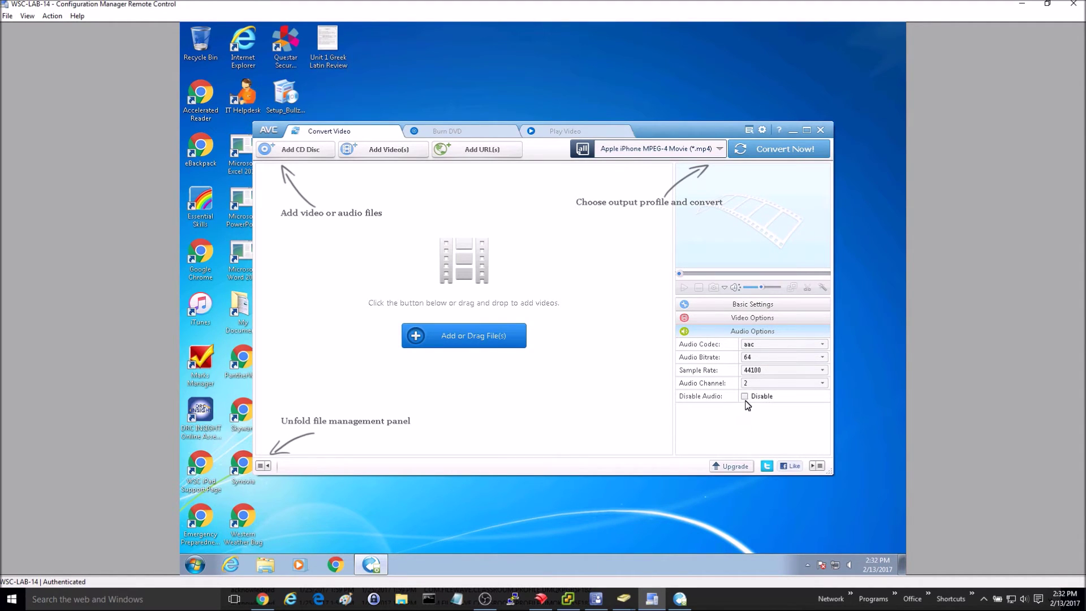
left_click(773, 371)
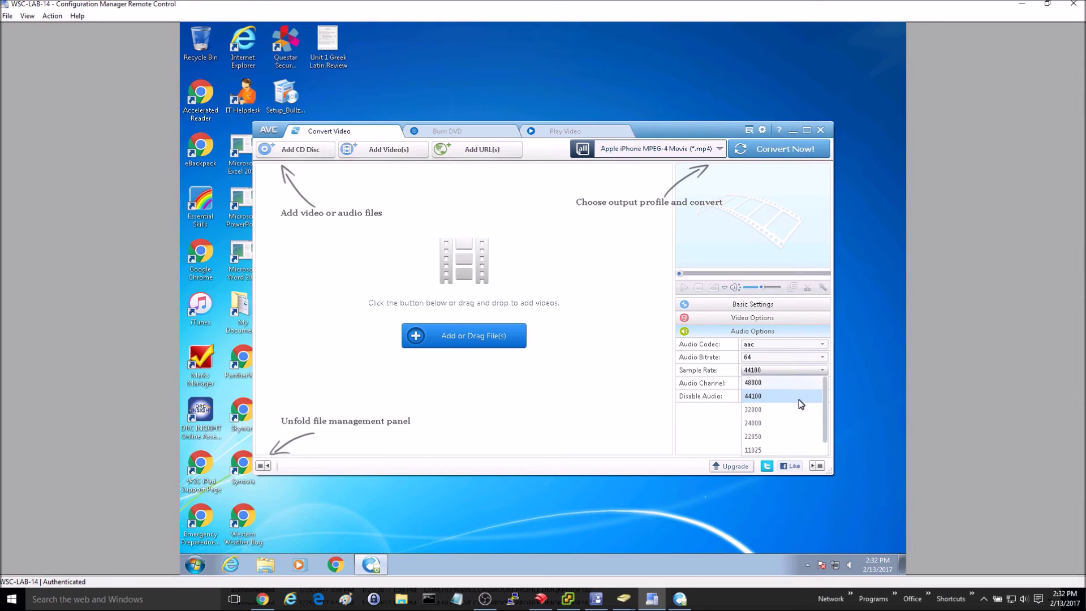
left_click(755, 437)
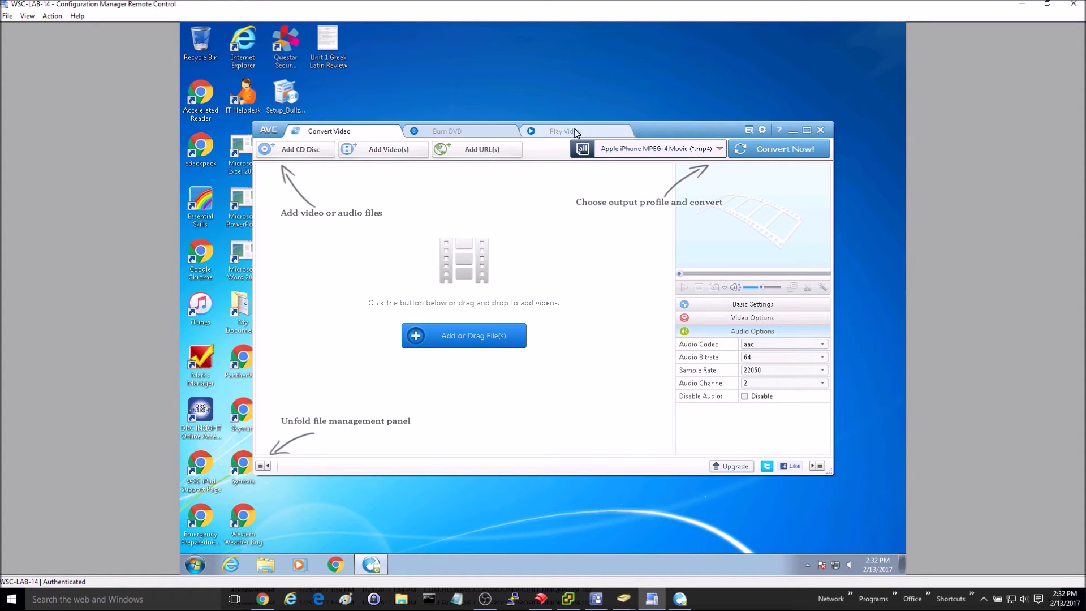
Select the three lesson videos except Wildlife and drag them into the converter.
left_click_drag(689, 132, 735, 98)
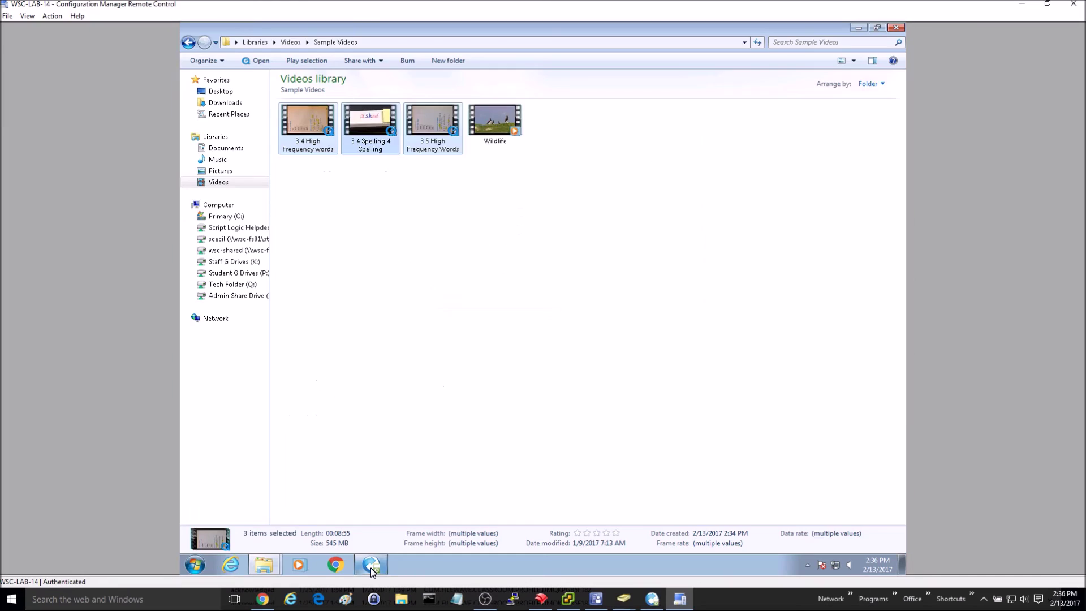
left_click(371, 565)
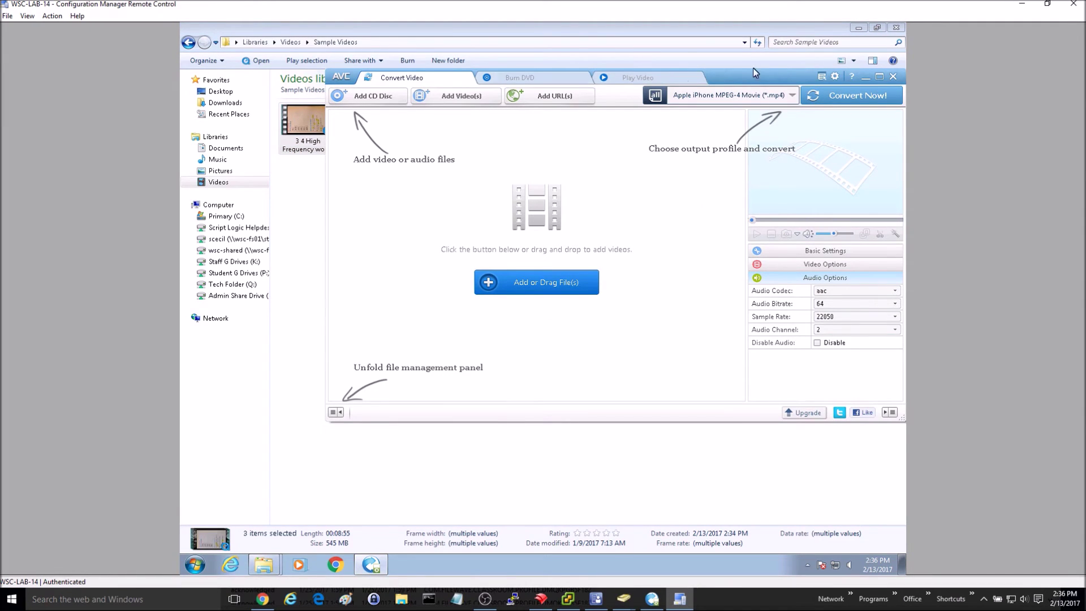
left_click_drag(747, 93, 664, 223)
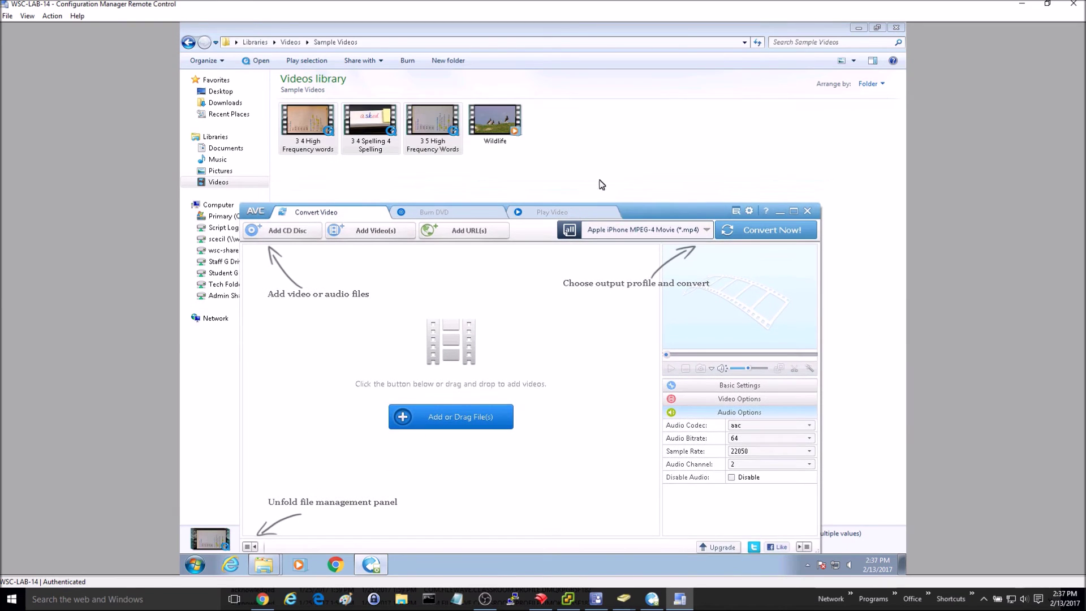
left_click(295, 120)
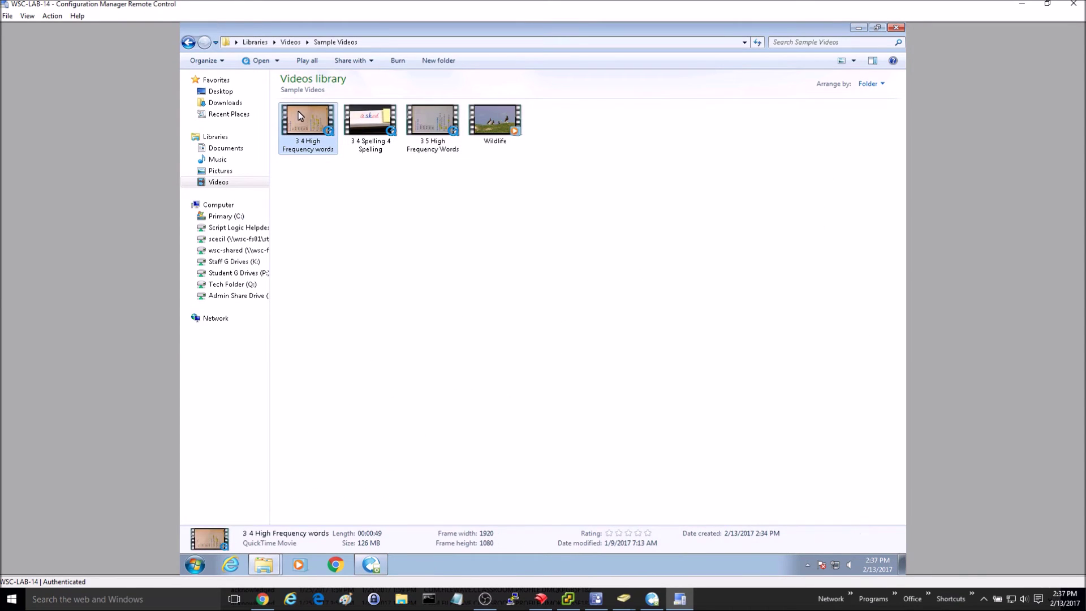
left_click(369, 122, "ctrl")
left_click(432, 126, "ctrl")
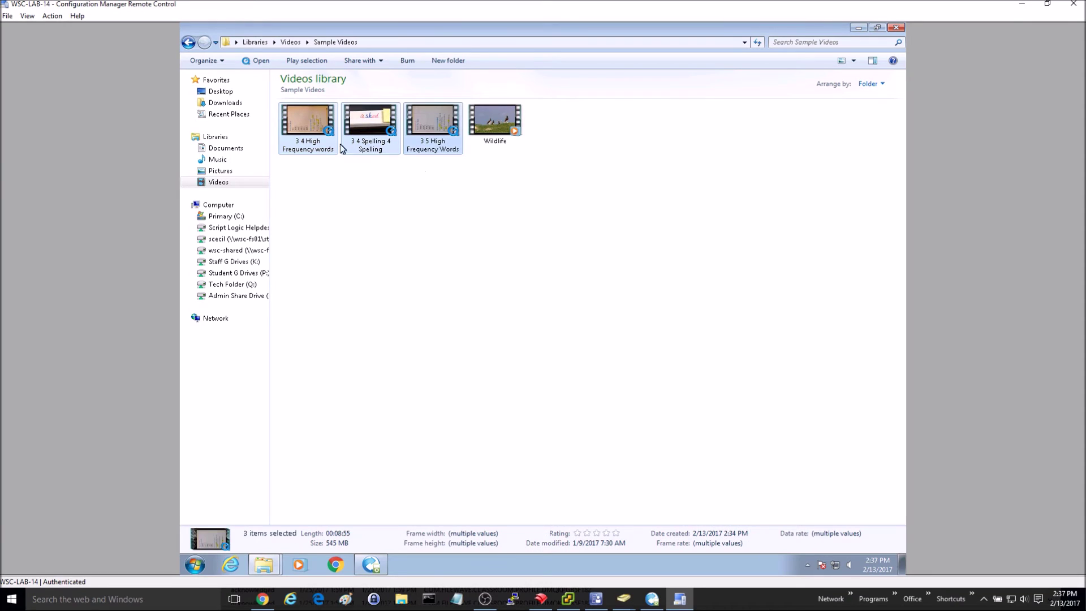
left_click(380, 562)
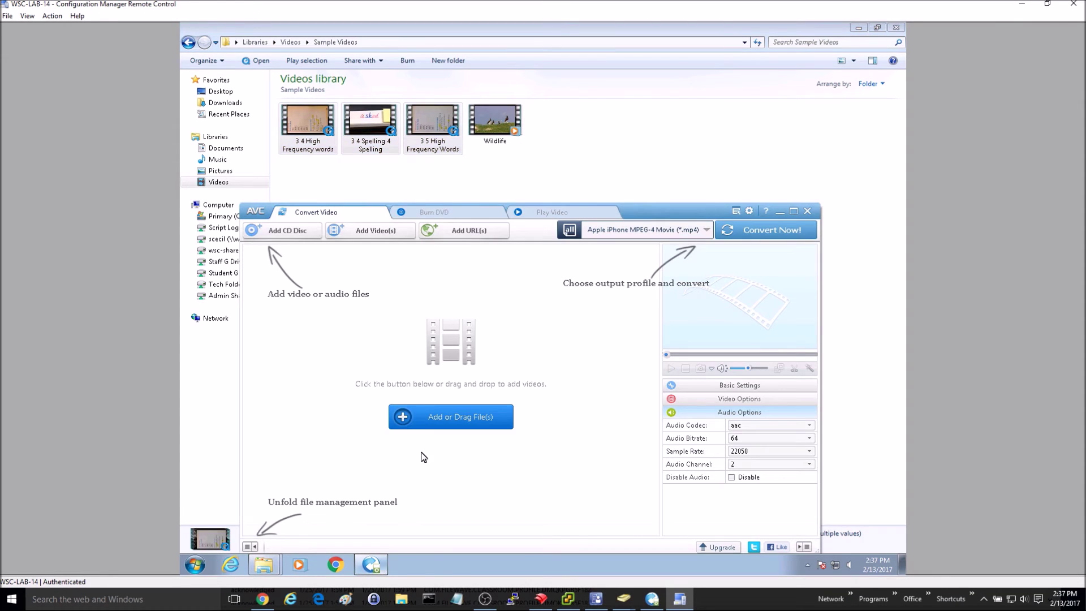
left_click_drag(374, 138, 401, 357)
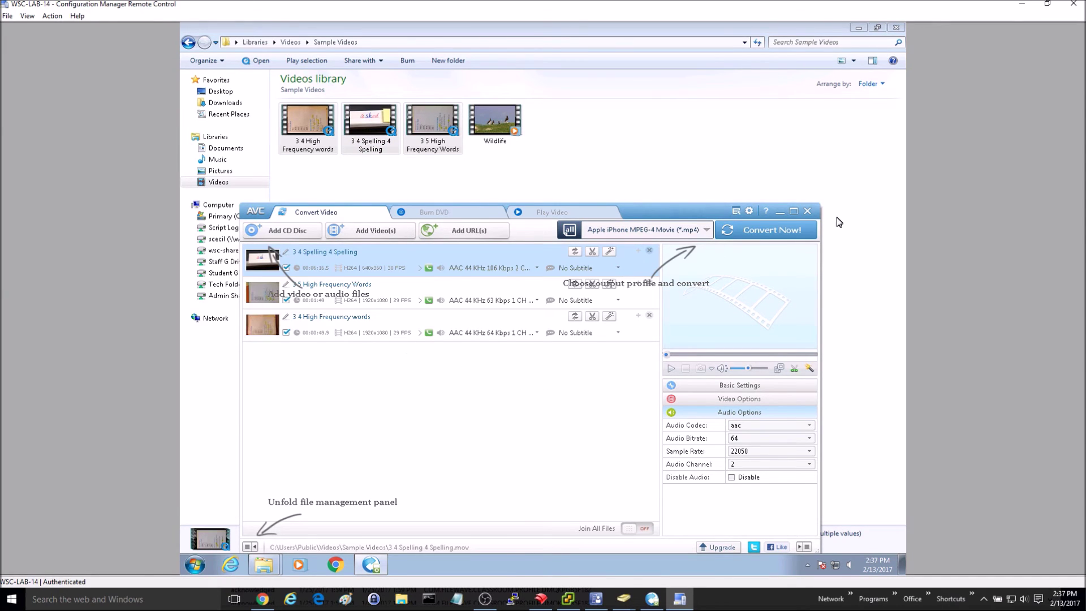
Convert the three lesson videos to mpeg4 with Convert Now!
left_click(766, 231)
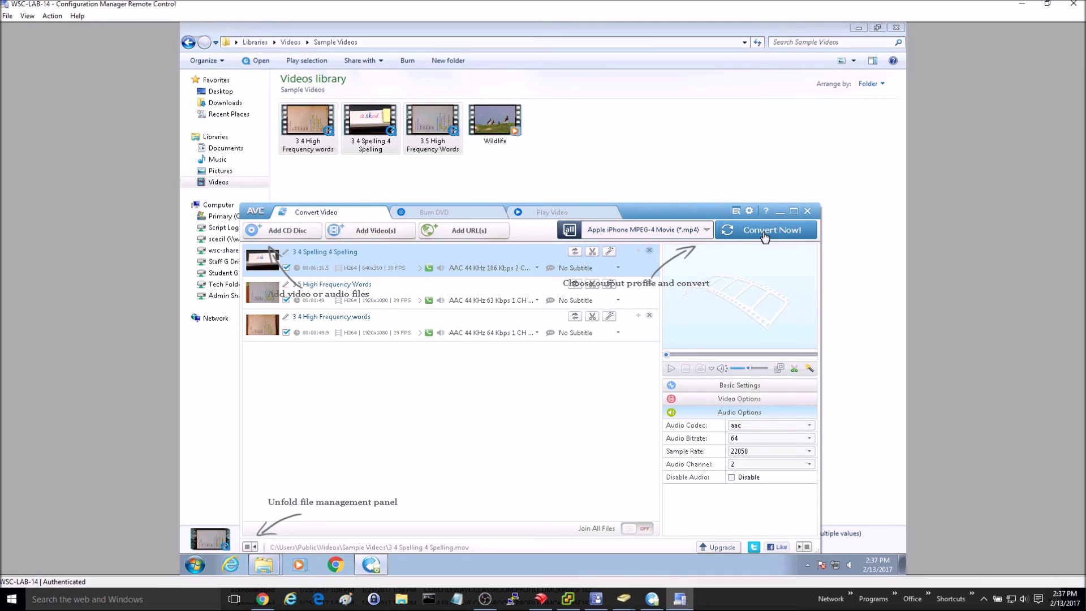
left_click_drag(679, 211, 672, 96)
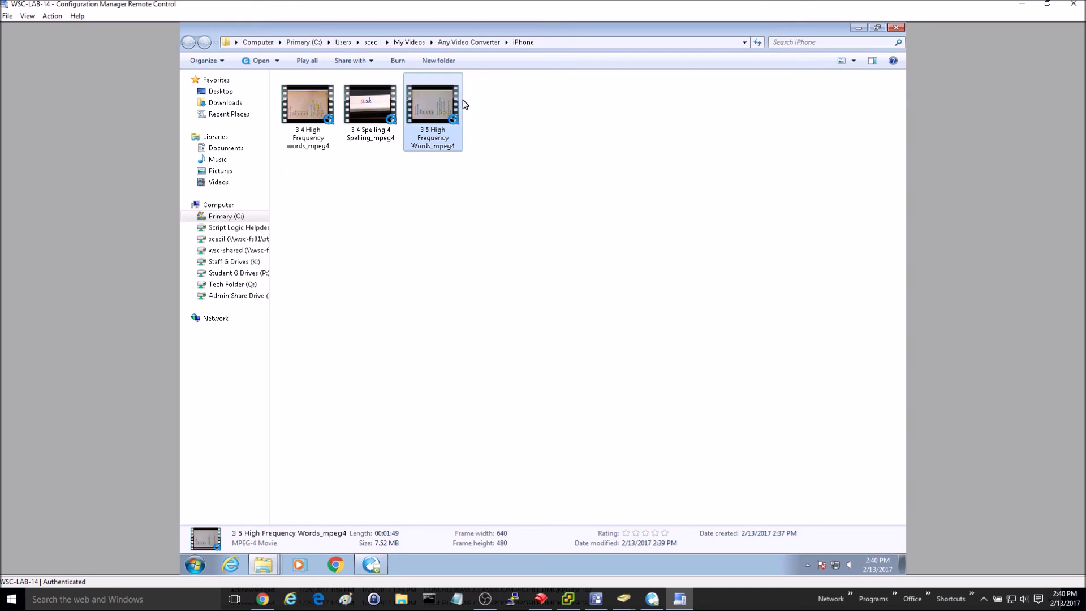
Compare the converted file's 7.52 MB size with the original's 275 MB in Properties.
right_click(426, 110)
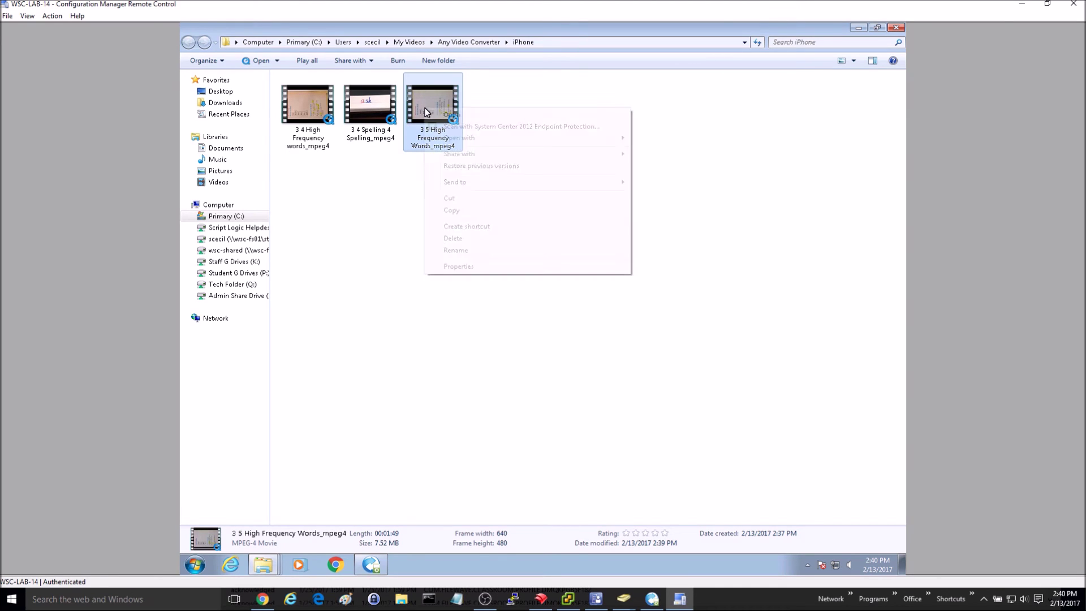
left_click(465, 271)
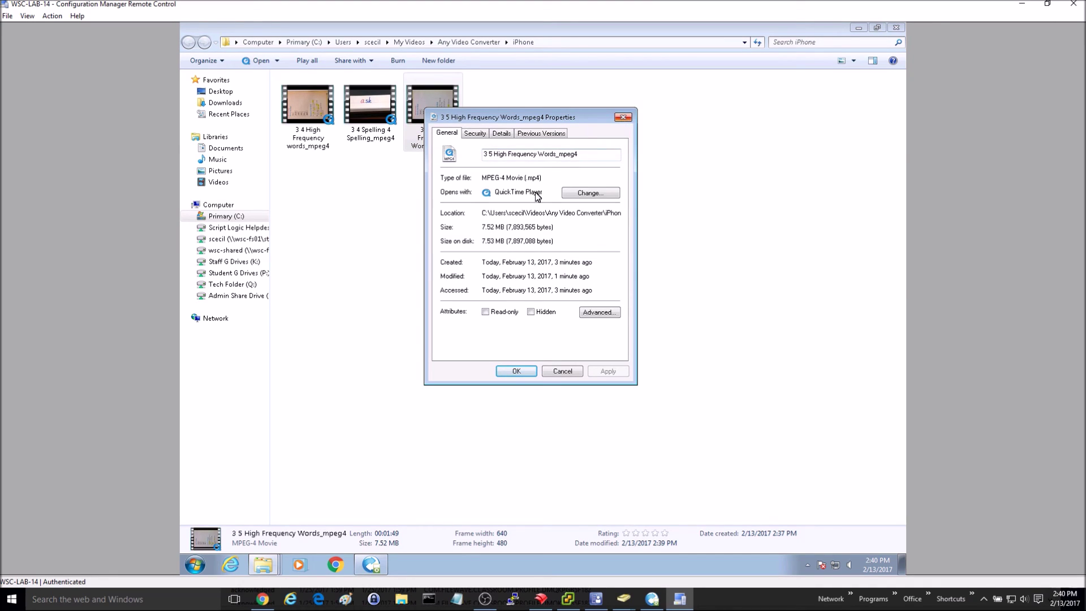
left_click(266, 566)
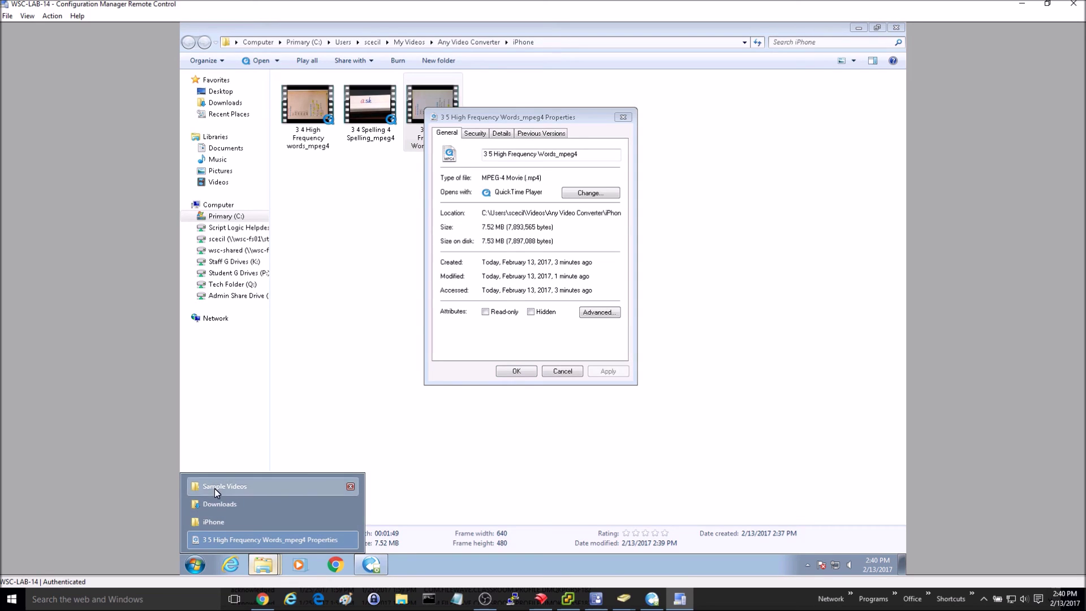
left_click(222, 487)
right_click(425, 136)
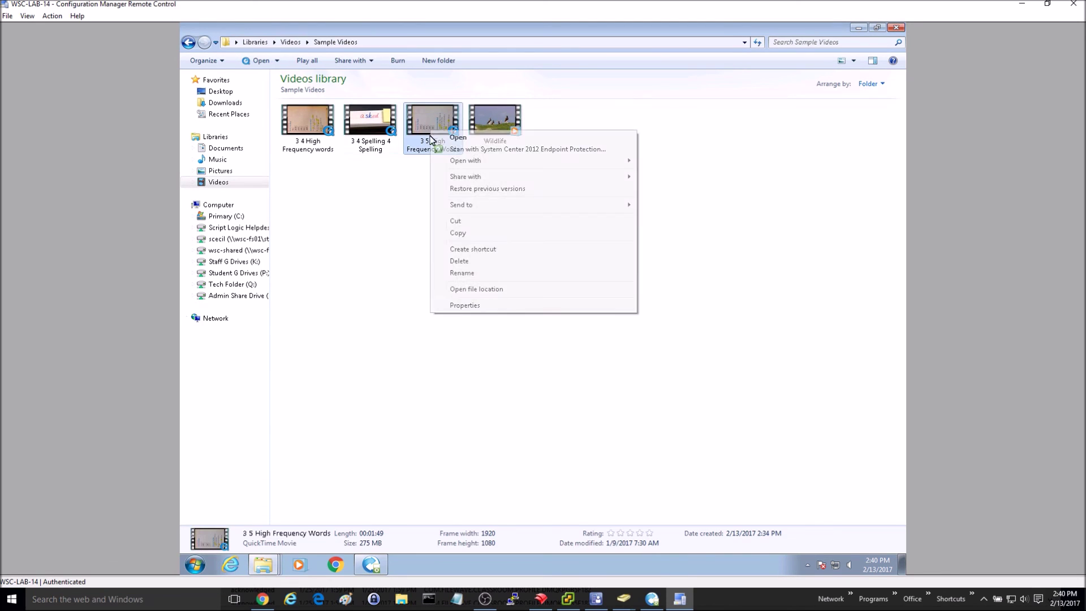
left_click(470, 308)
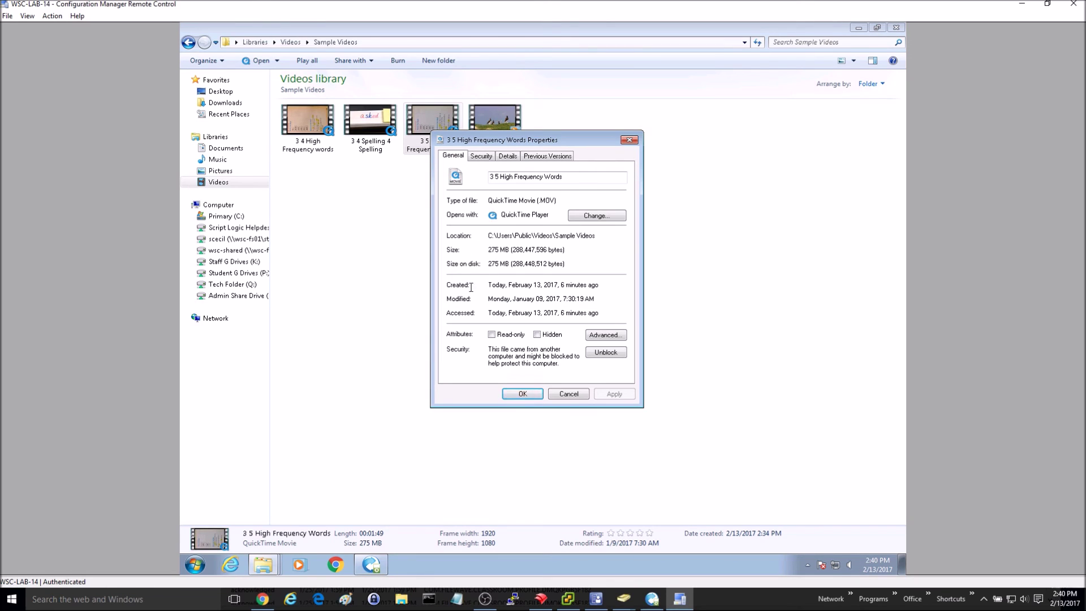
left_click(632, 140)
left_click(372, 565)
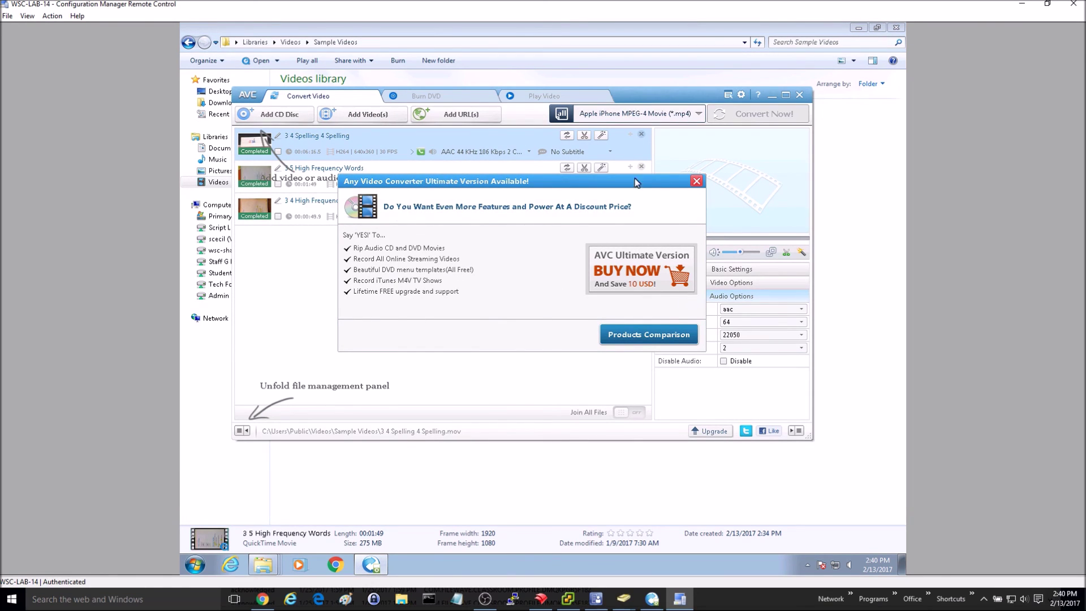
Dismiss the Ultimate Version upgrade offer and exit Any Video Converter.
left_click(700, 182)
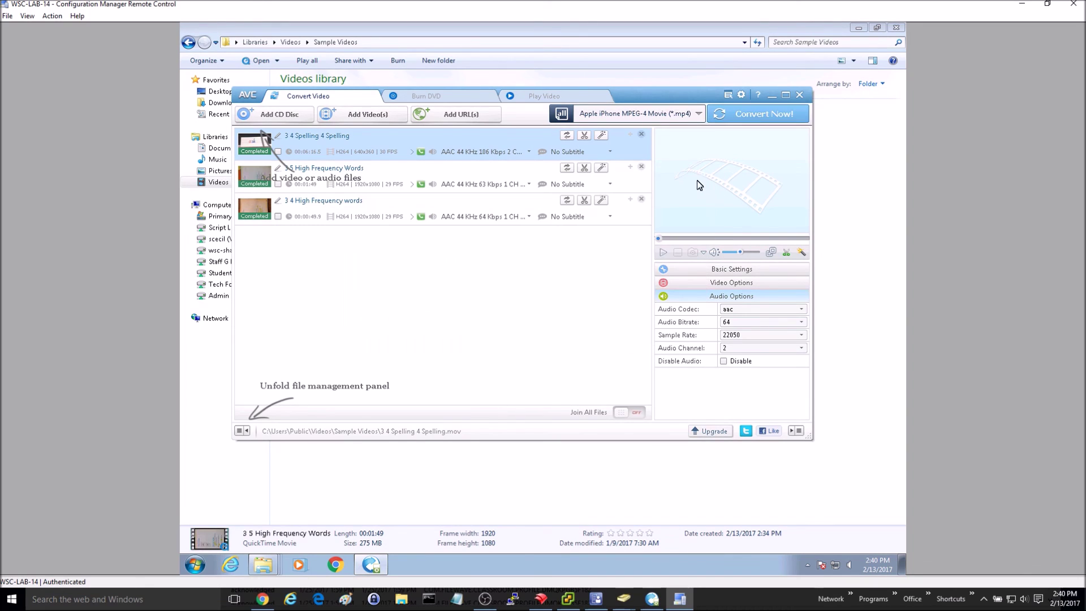
left_click(802, 96)
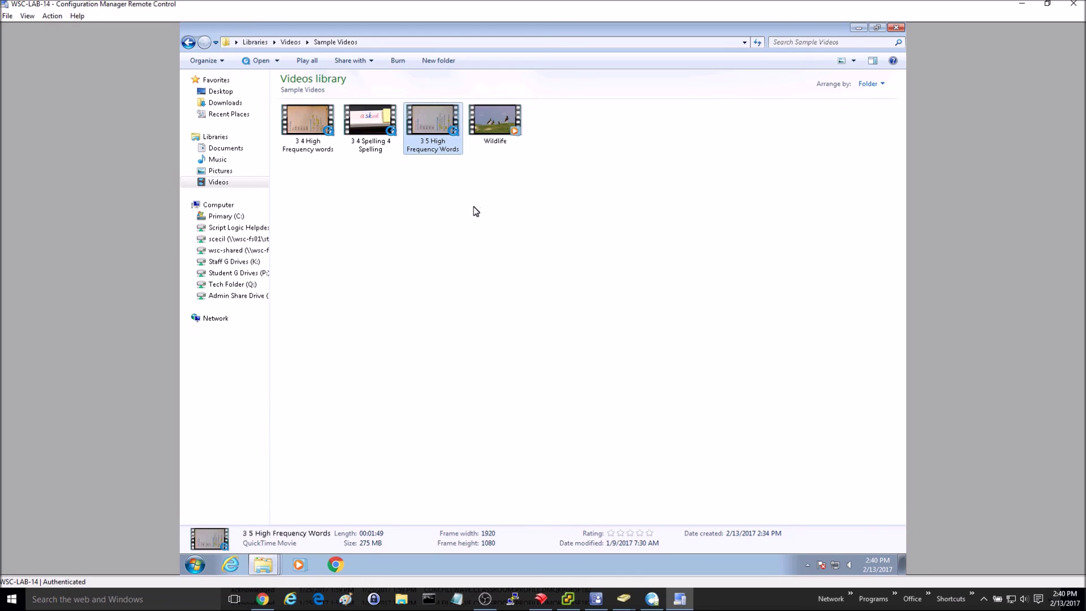
Switch Explorer to the iPhone folder holding the three _mpeg4 files.
left_click(263, 564)
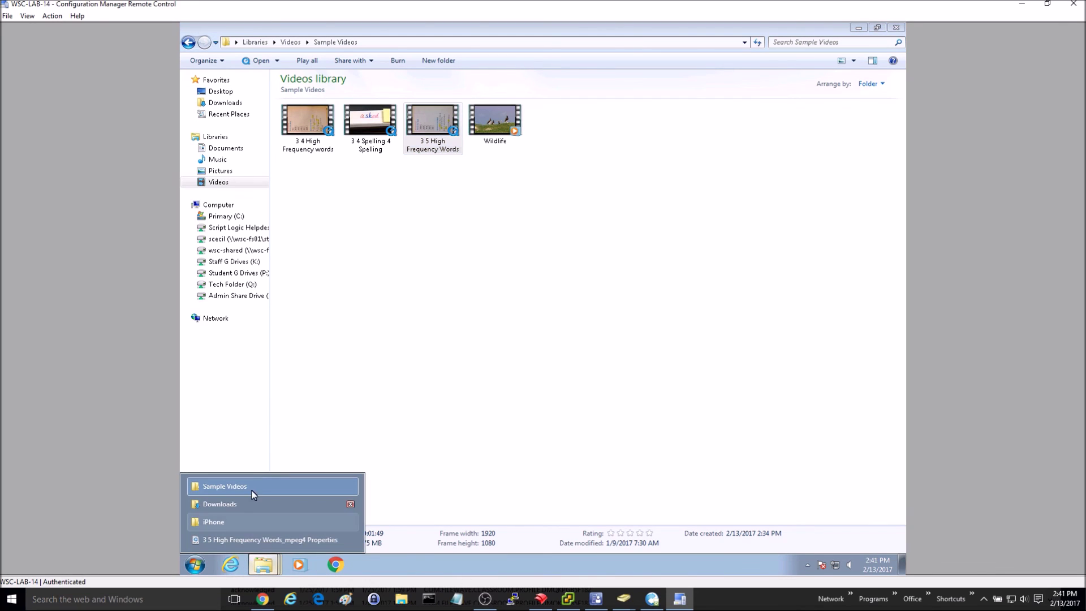
left_click(222, 521)
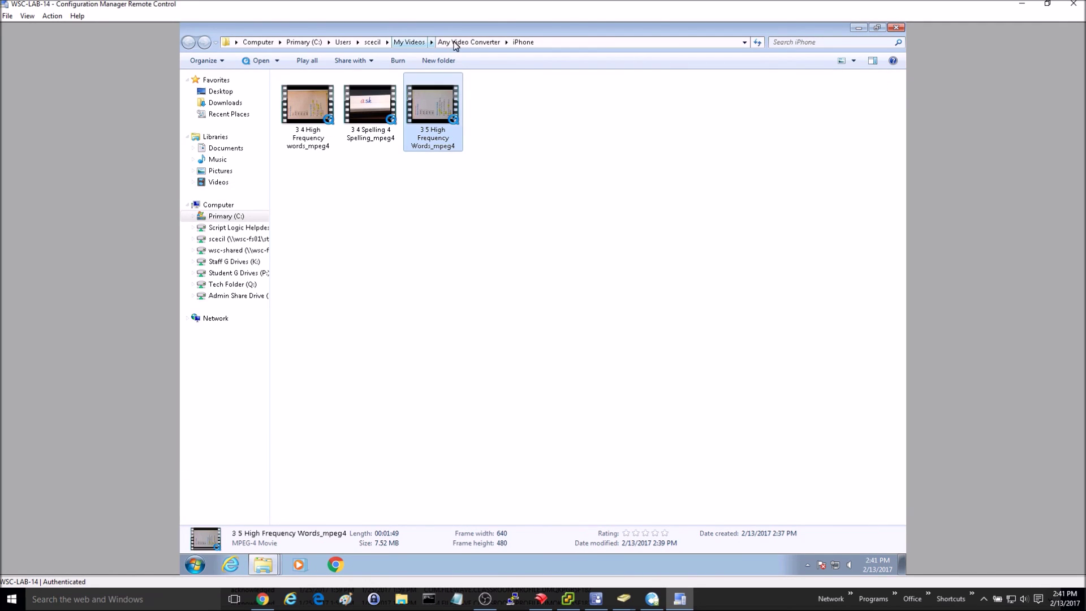